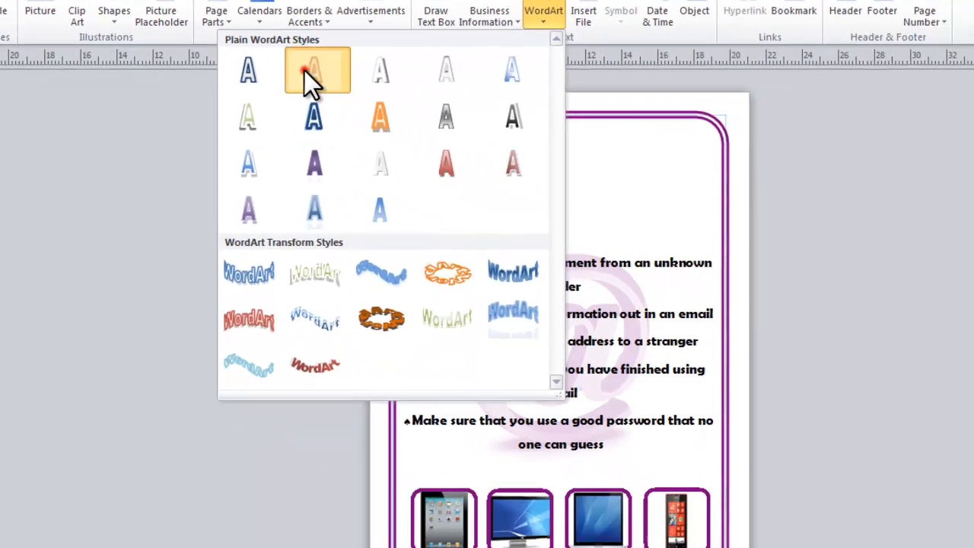
Start a WordArt title in the second plain style and check the title wording on the finished example poster.
{"action": "left_click", "coordinate": [590, 173]}
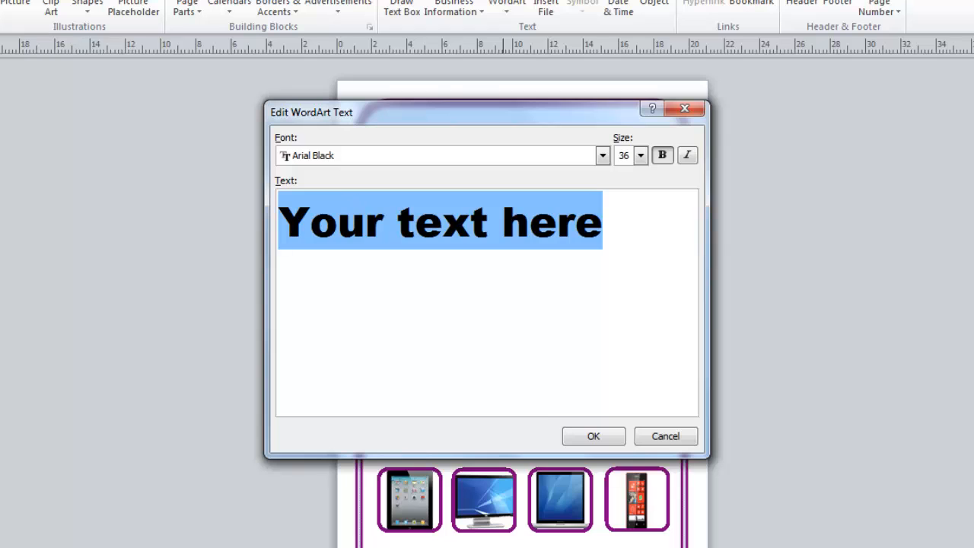
{"action": "left_click", "coordinate": [84, 546]}
{"action": "left_click", "coordinate": [152, 542]}
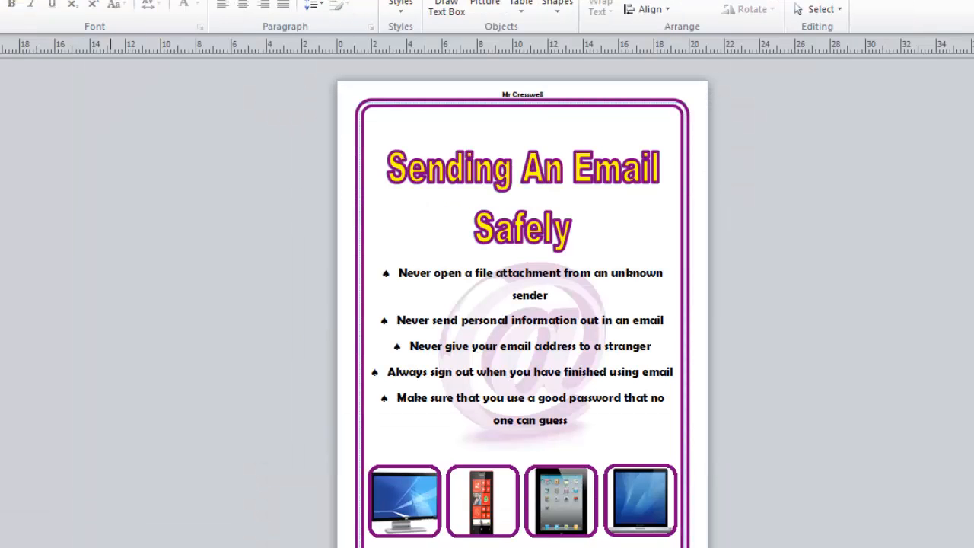
{"action": "left_click", "coordinate": [83, 546]}
{"action": "left_click", "coordinate": [38, 536]}
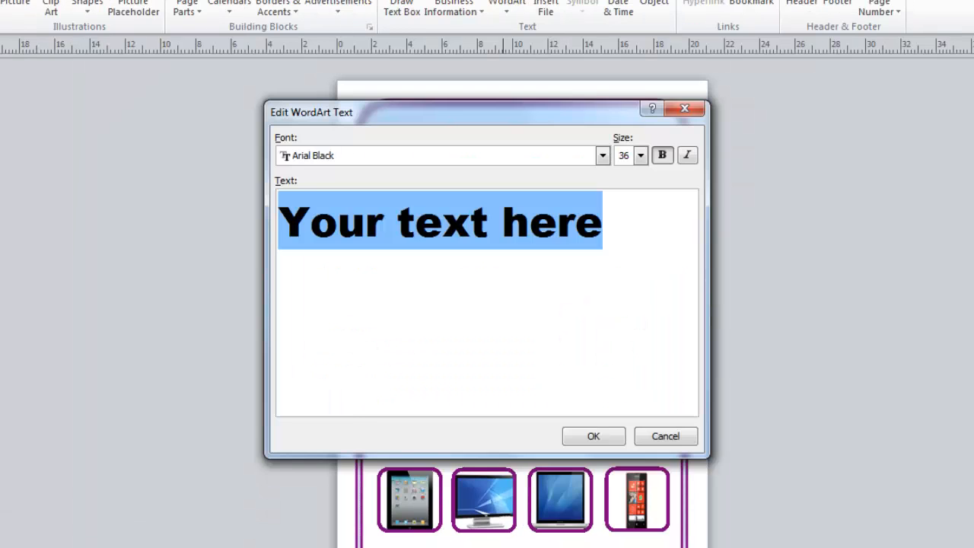
Enter "Sending An Email Safely" as the WordArt text and place the title above the bullet list.
{"action": "type", "text": "Sen"}
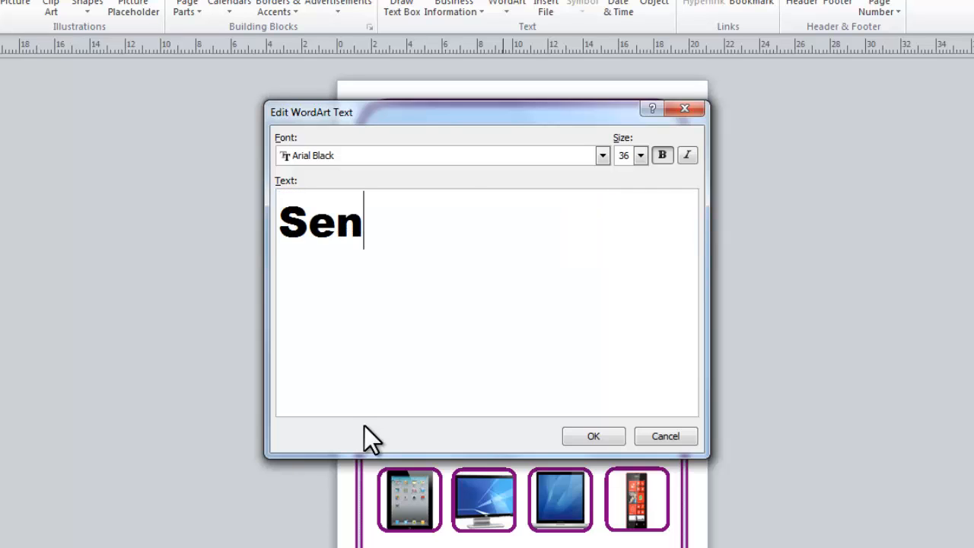
{"action": "type", "text": "ding An Email"}
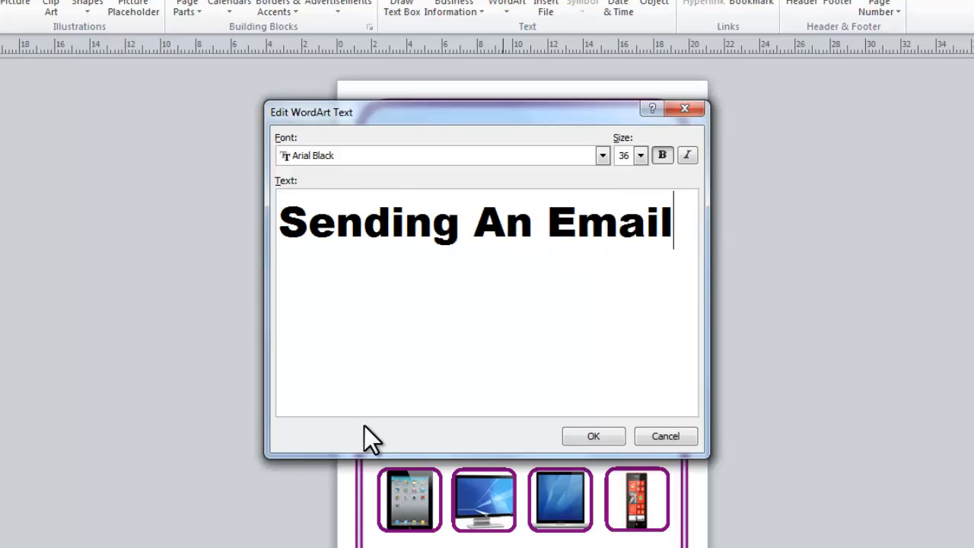
{"action": "key", "text": "Return"}
{"action": "type", "text": "Safely"}
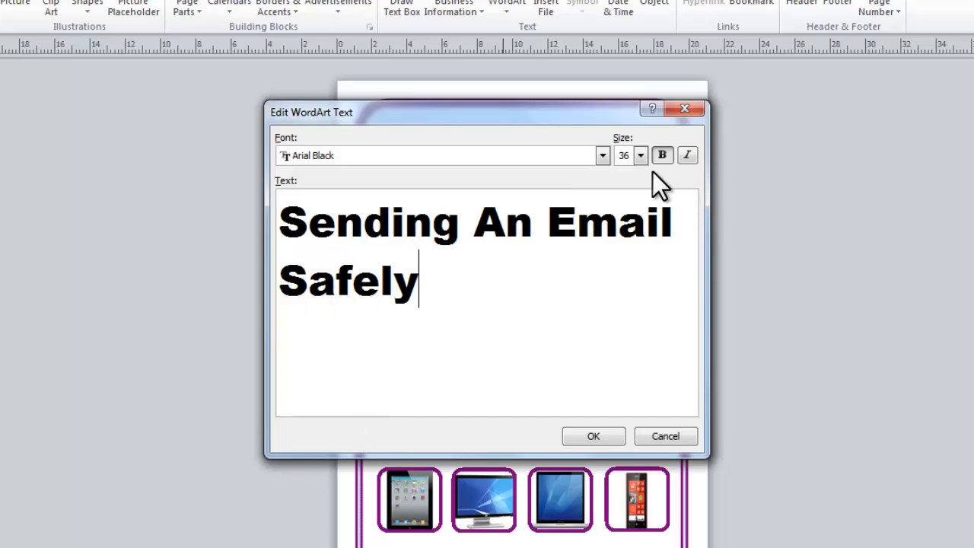
{"action": "left_click", "coordinate": [641, 156]}
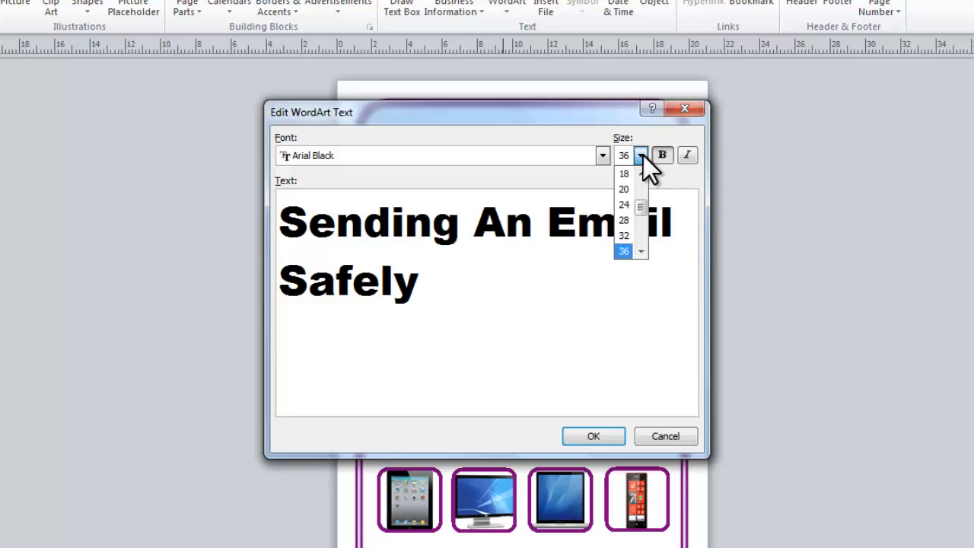
{"action": "left_click", "coordinate": [642, 155]}
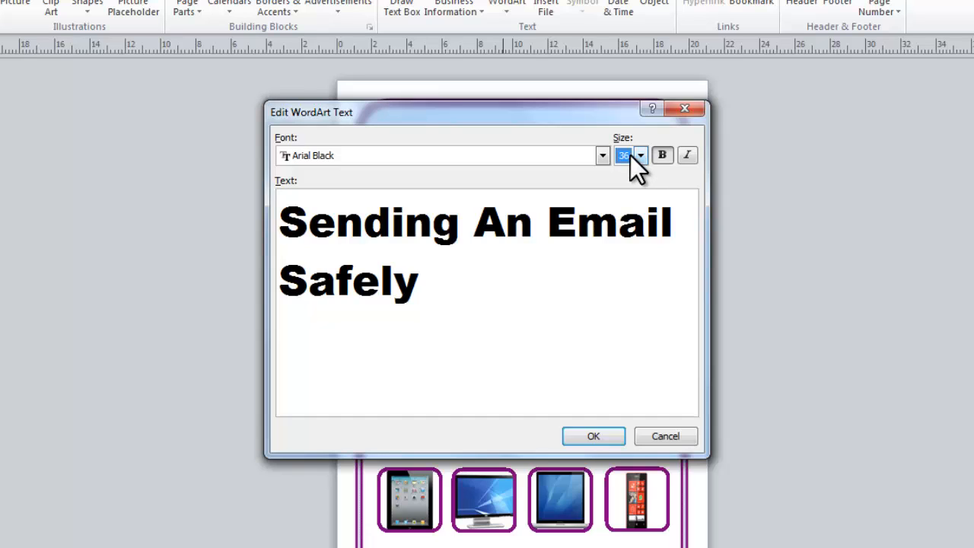
{"action": "left_click", "coordinate": [596, 435]}
{"action": "left_click_drag", "start_coordinate": [553, 333], "coordinate": [557, 168]}
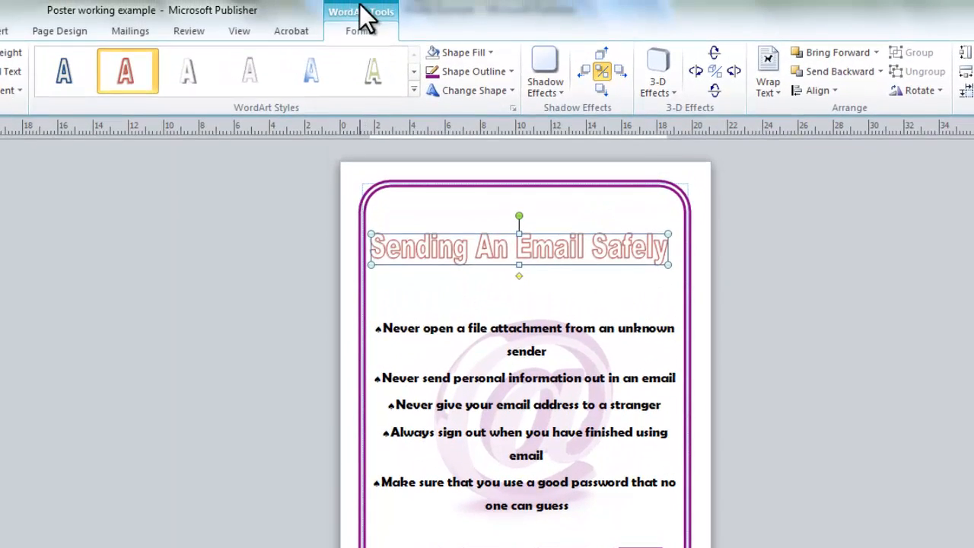
Reopen the WordArt title's text for review, and try Very Loose and Very Tight letter spacing on it.
{"action": "left_click", "coordinate": [22, 72]}
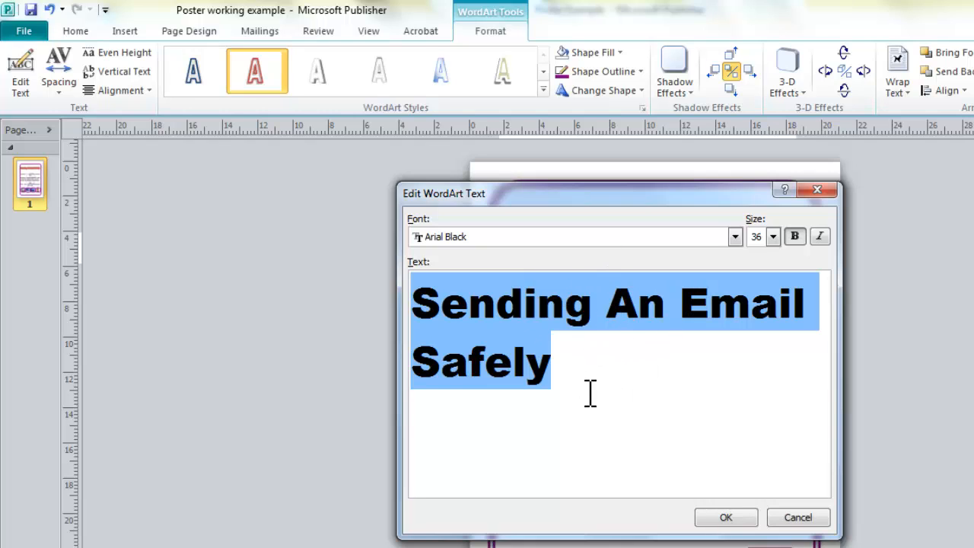
{"action": "left_click", "coordinate": [752, 516]}
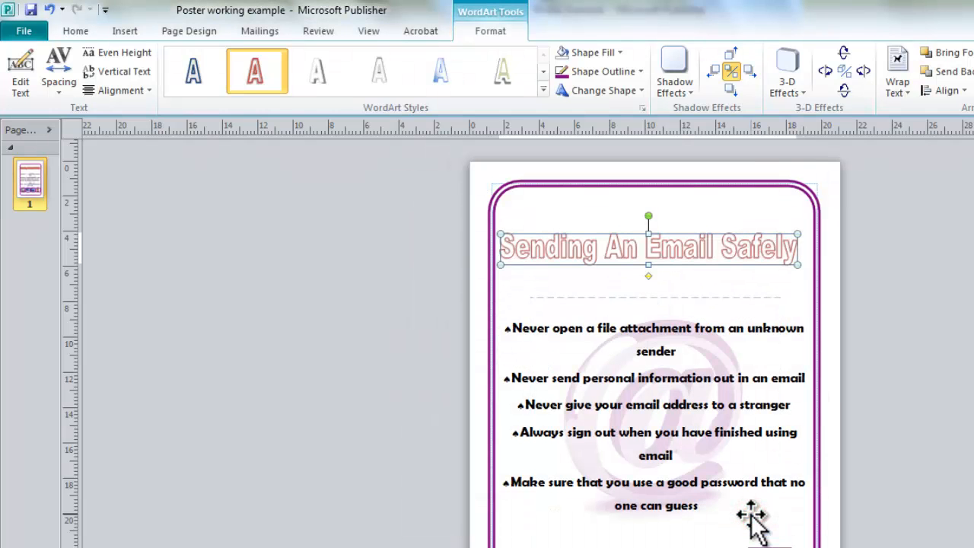
{"action": "left_click", "coordinate": [64, 84]}
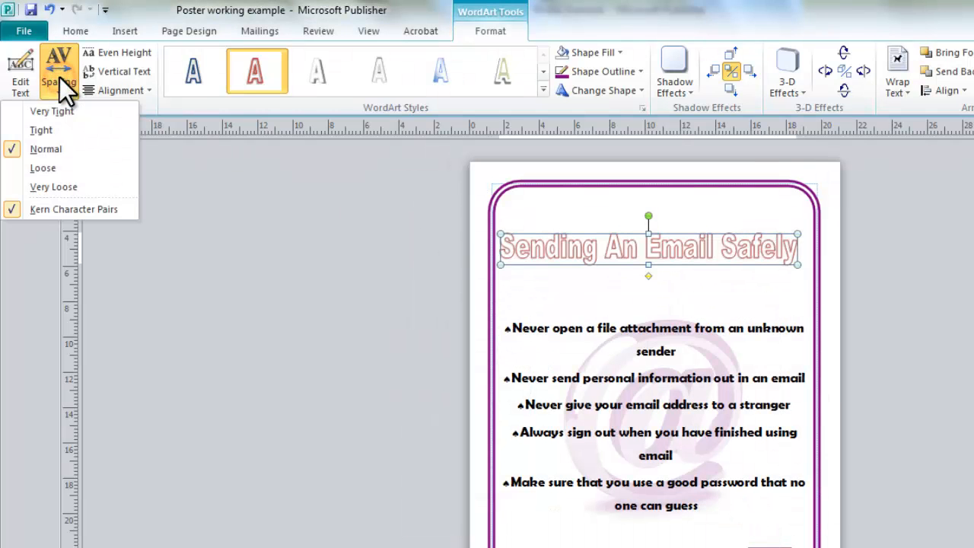
{"action": "left_click", "coordinate": [53, 186]}
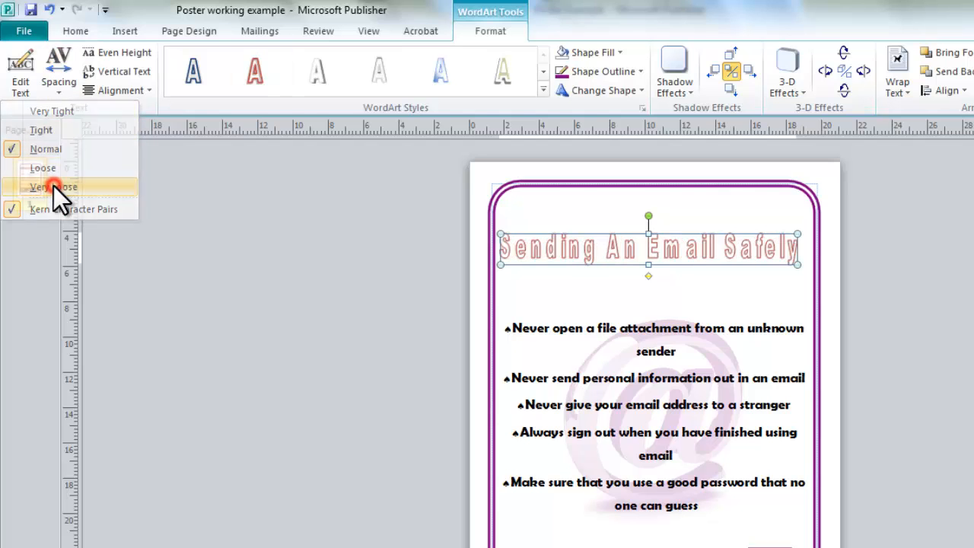
{"action": "left_click", "coordinate": [58, 83]}
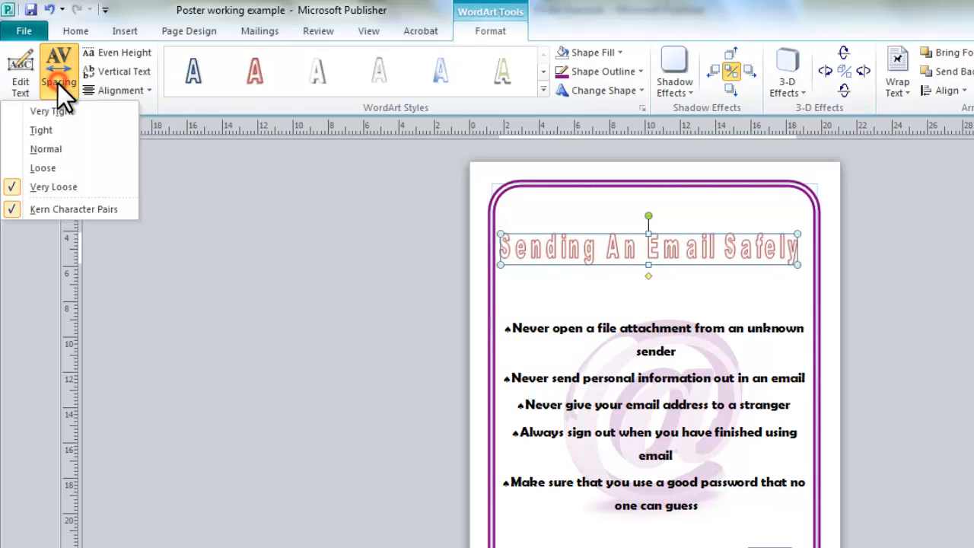
{"action": "left_click", "coordinate": [58, 111]}
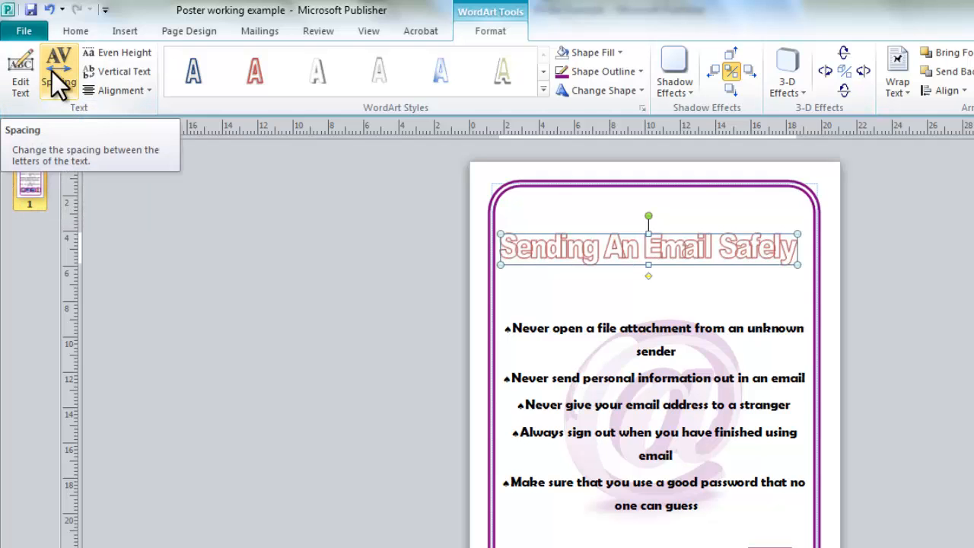
Set the title's letter spacing to Tight and move it up to just below the upper edge of the purple border.
{"action": "left_click", "coordinate": [52, 73]}
{"action": "left_click", "coordinate": [54, 127]}
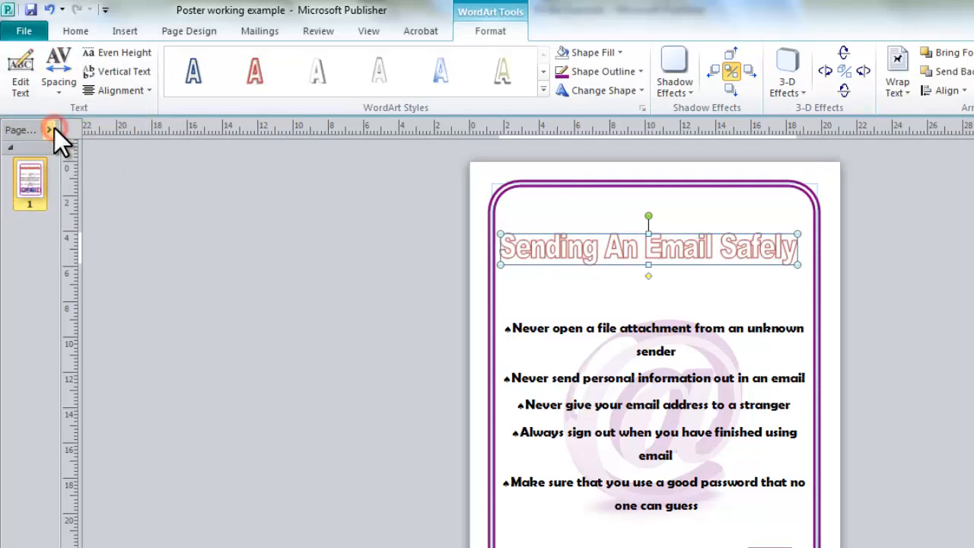
{"action": "left_click_drag", "start_coordinate": [682, 246], "coordinate": [688, 225]}
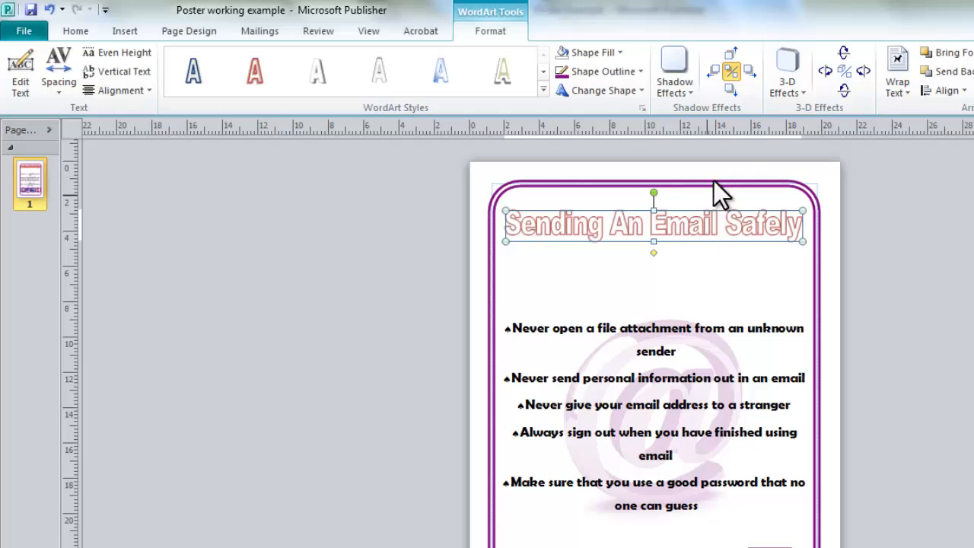
Preview 3-D effects and warp shapes on the title, and keep the straight text path.
{"action": "left_click", "coordinate": [786, 86]}
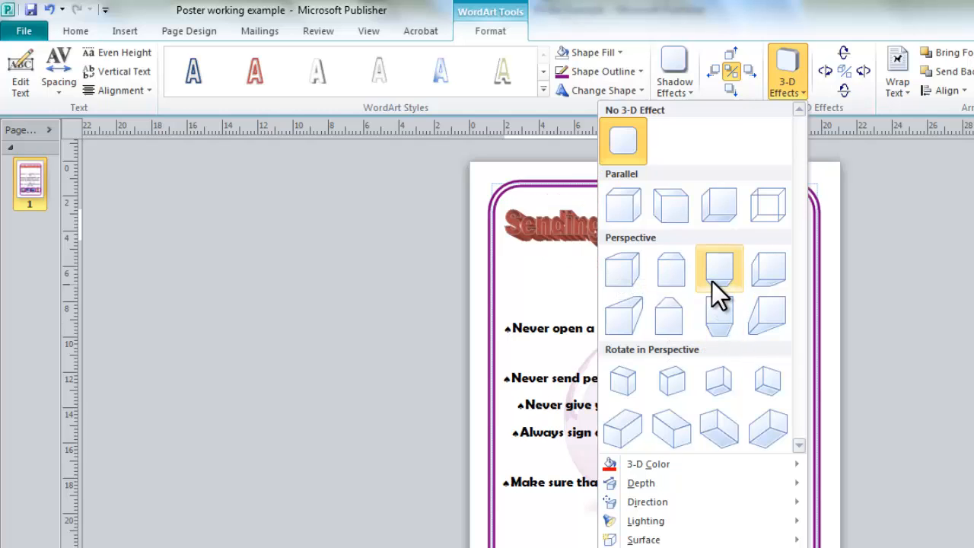
{"action": "left_click", "coordinate": [798, 78]}
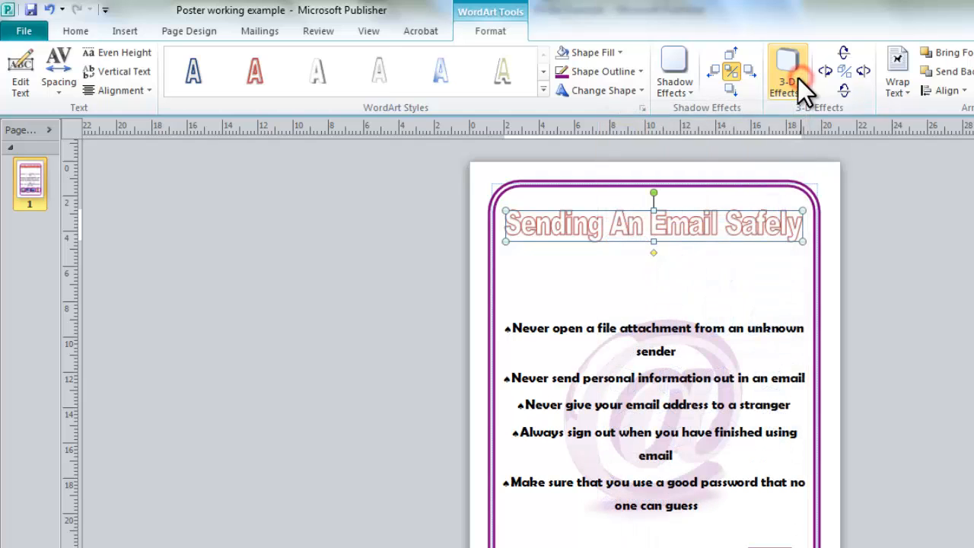
{"action": "left_click", "coordinate": [612, 88]}
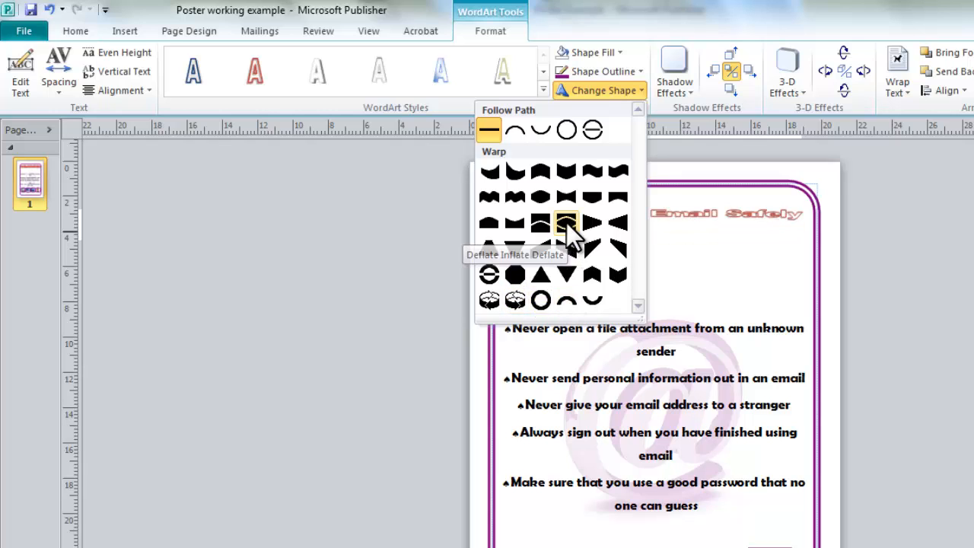
{"action": "left_click", "coordinate": [484, 132]}
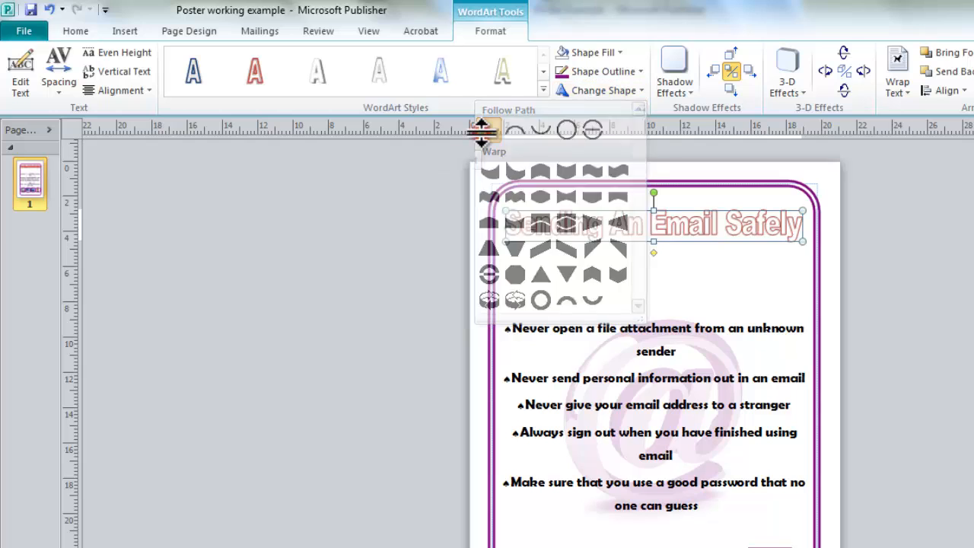
Give the title's lettering a purple outline with a weight of 4½ pt.
{"action": "left_click", "coordinate": [609, 70]}
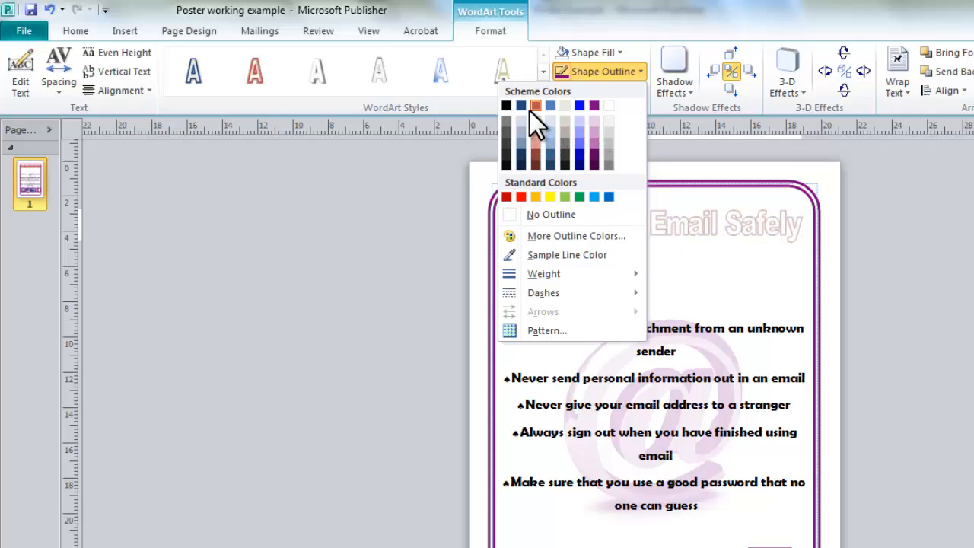
{"action": "left_click", "coordinate": [593, 104]}
{"action": "left_click", "coordinate": [626, 69]}
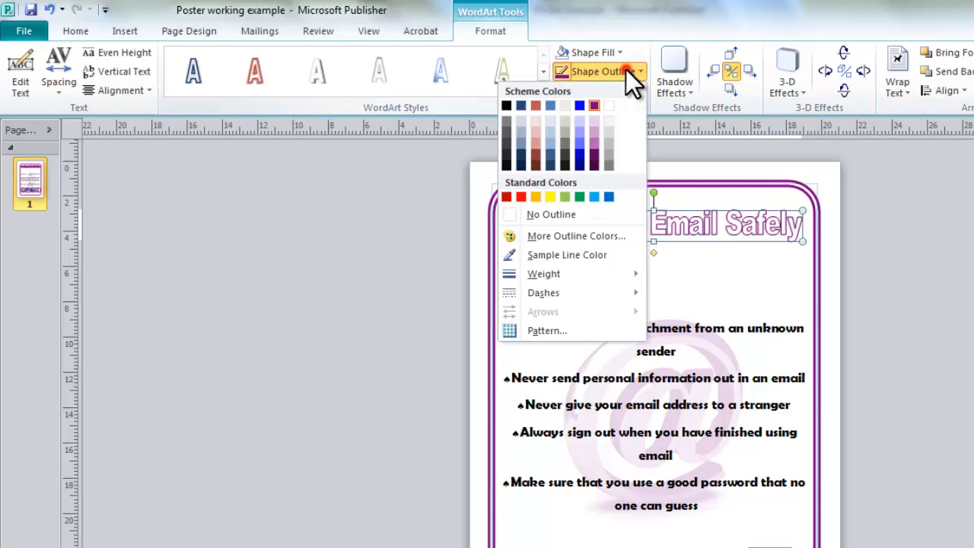
{"action": "left_click", "coordinate": [578, 265]}
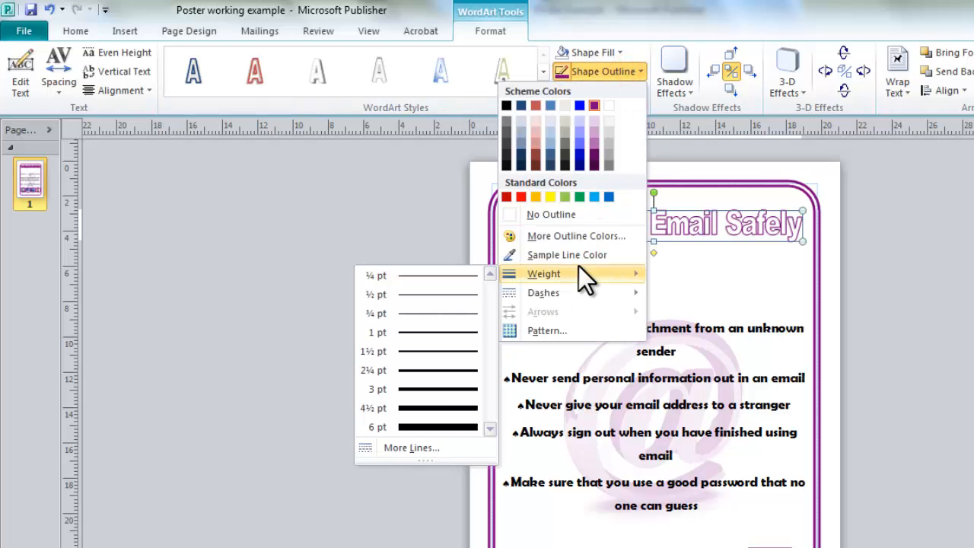
{"action": "left_click", "coordinate": [442, 409]}
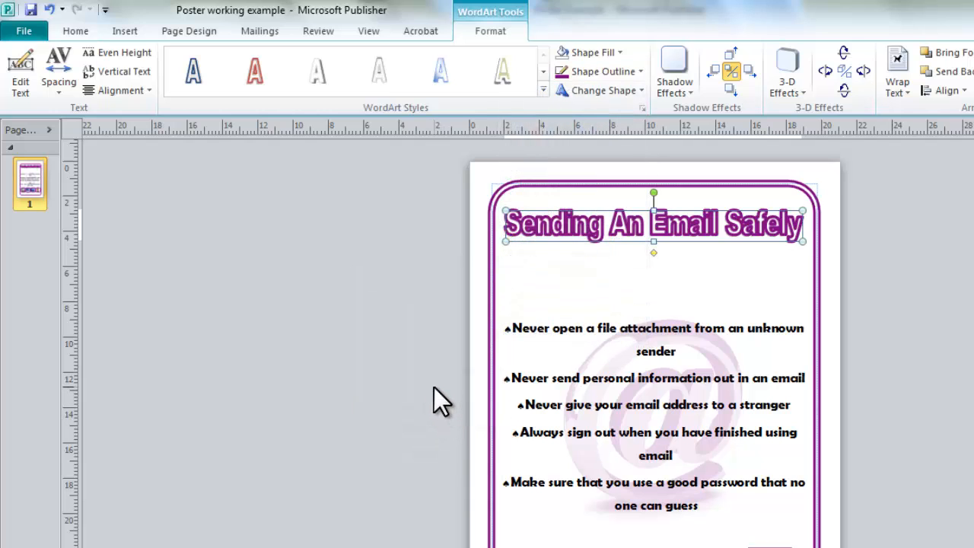
Fill the title's lettering with standard yellow and move it down between the border and the bullet list.
{"action": "left_click", "coordinate": [606, 53]}
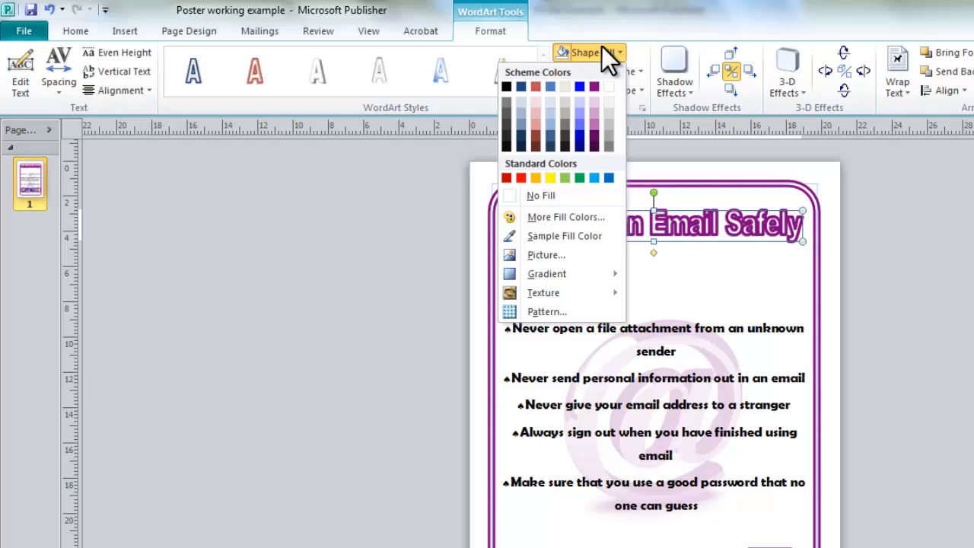
{"action": "mouse_move", "coordinate": [580, 299]}
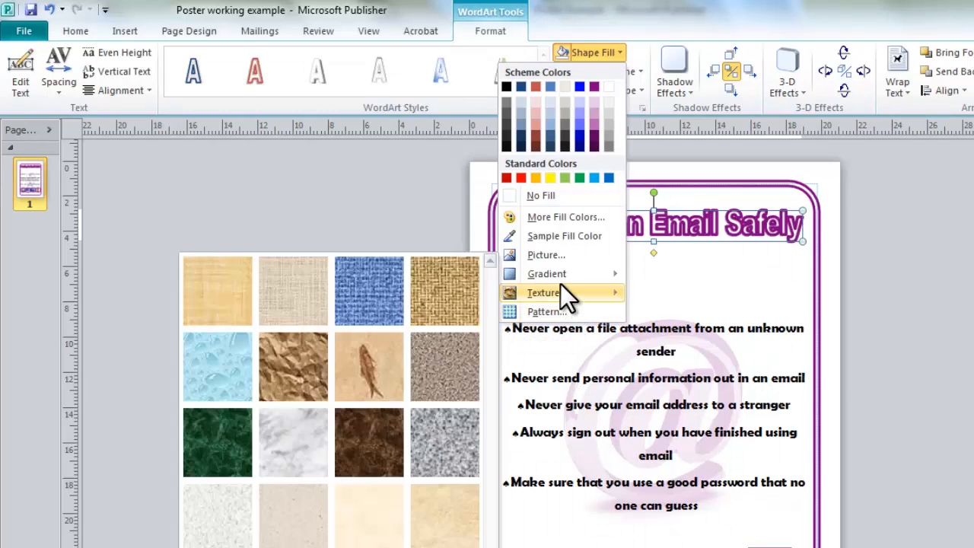
{"action": "mouse_move", "coordinate": [559, 274]}
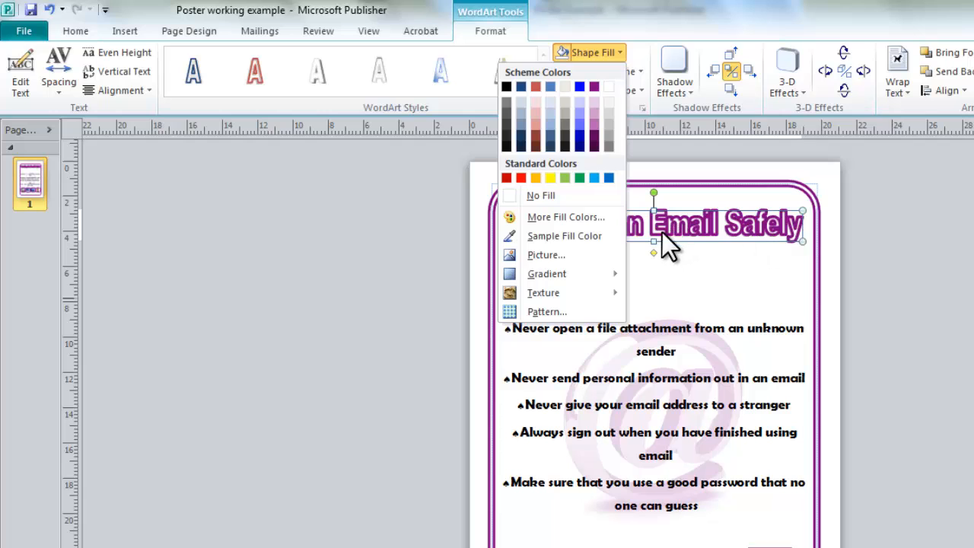
{"action": "left_click", "coordinate": [546, 178]}
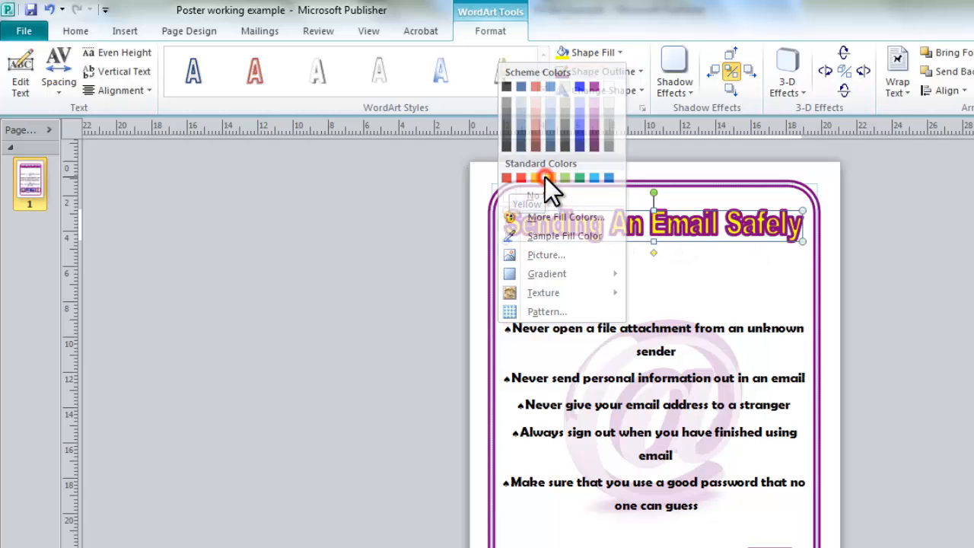
{"action": "left_click_drag", "start_coordinate": [703, 232], "coordinate": [702, 261]}
{"action": "left_click", "coordinate": [915, 291]}
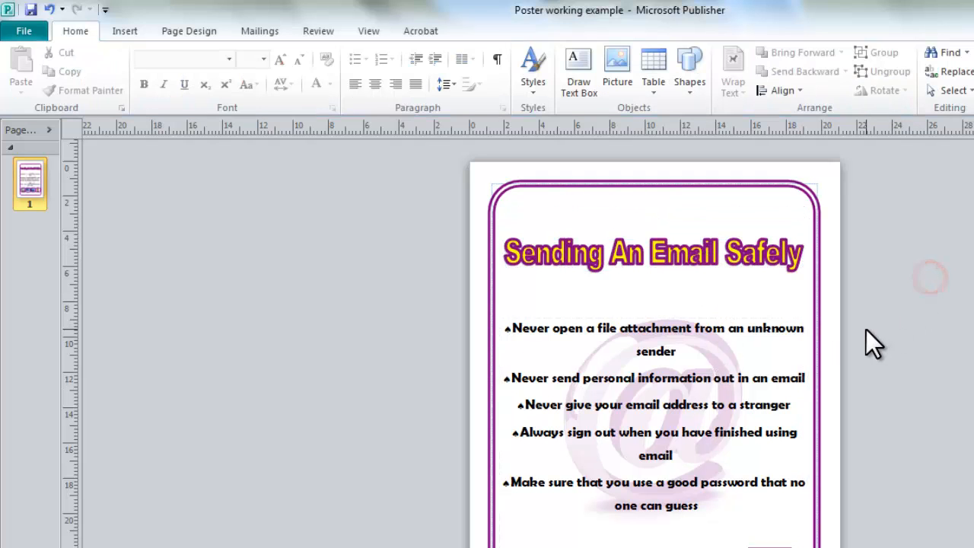